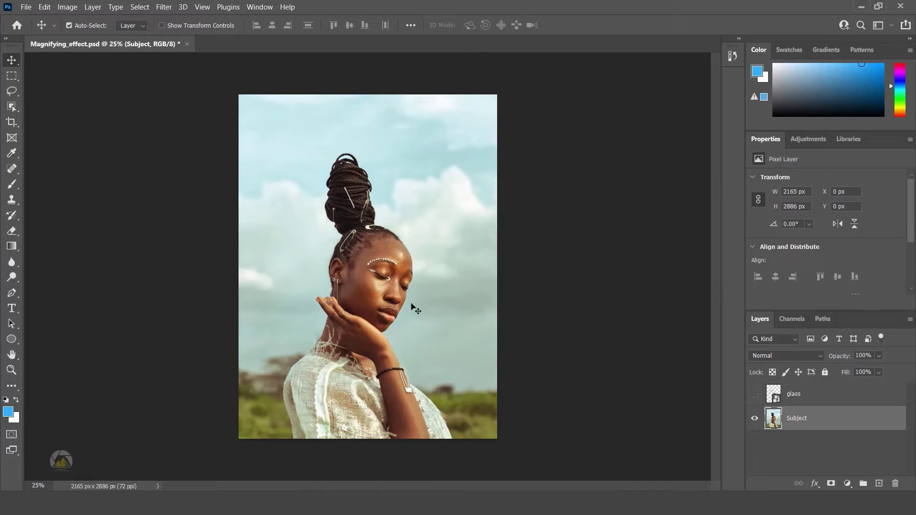
# - Move the magnifying glass over the eye at X 560, Y 1126 px, then hide it and select Subject
pyautogui.click(755, 394)
pyautogui.click(805, 399)
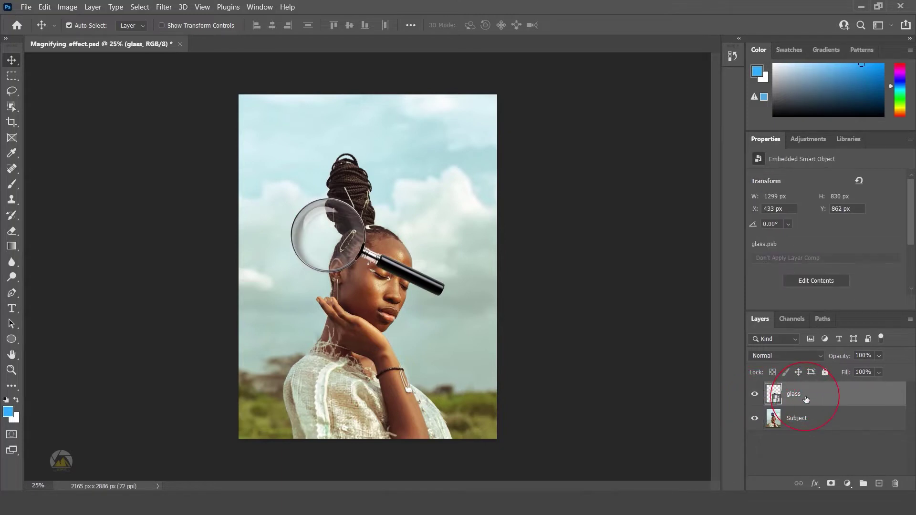
pyautogui.hotkey('ctrl', 't')
pyautogui.moveTo(419, 269); pyautogui.dragTo(440, 311)
pyautogui.press('Return')
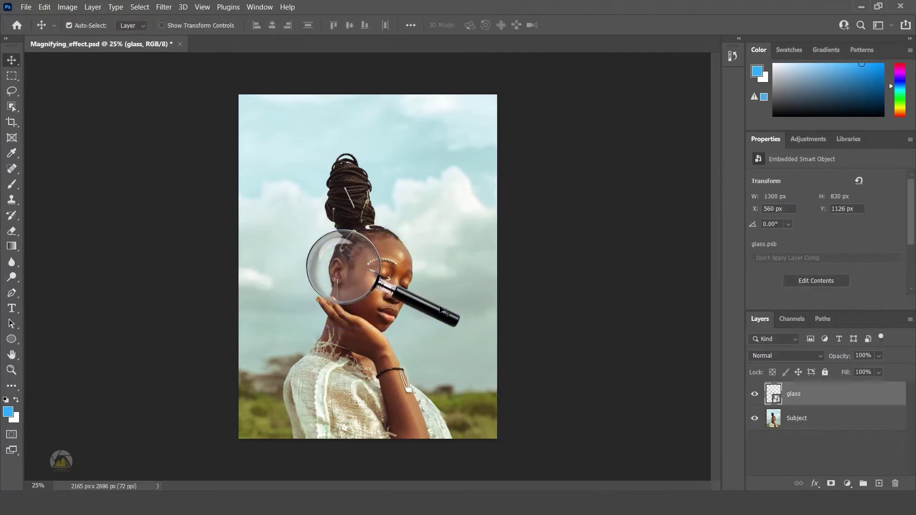
pyautogui.click(754, 395)
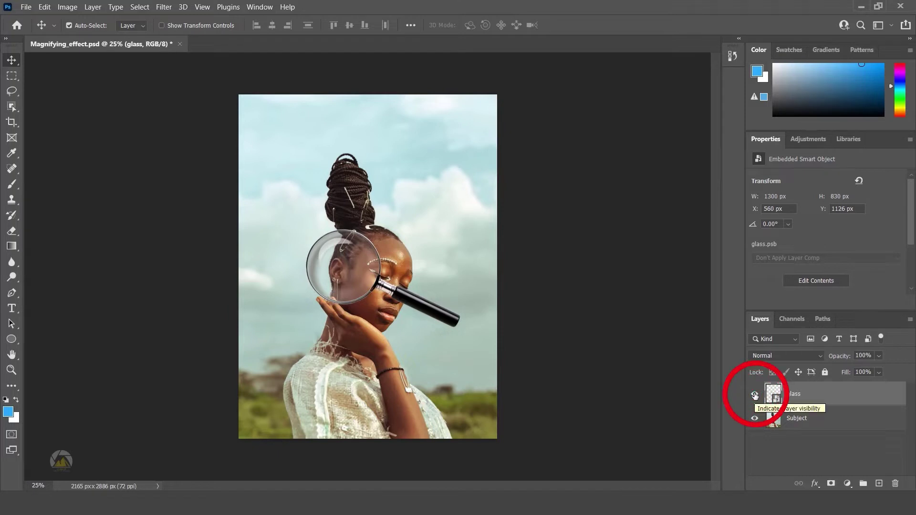
pyautogui.click(813, 420)
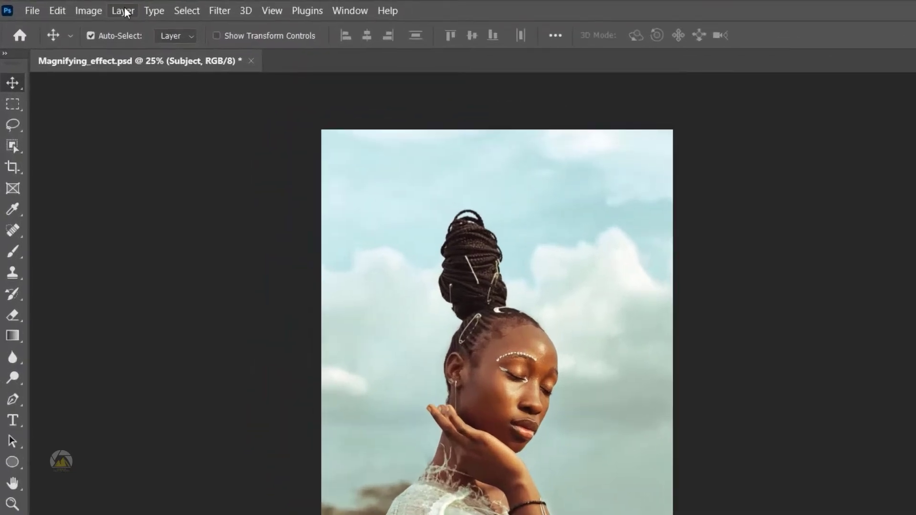
# - Duplicate the Subject layer through the Layer menu, then undo the copy
pyautogui.click(95, 9)
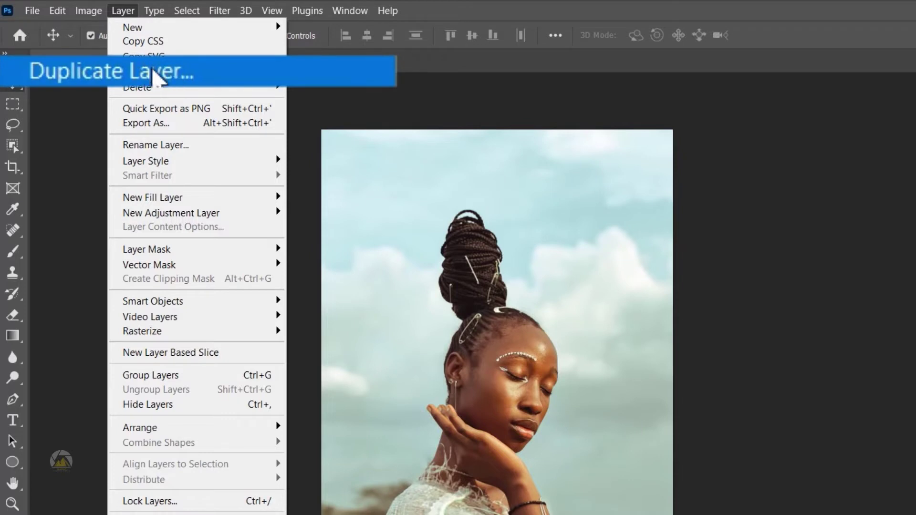
pyautogui.click(153, 73)
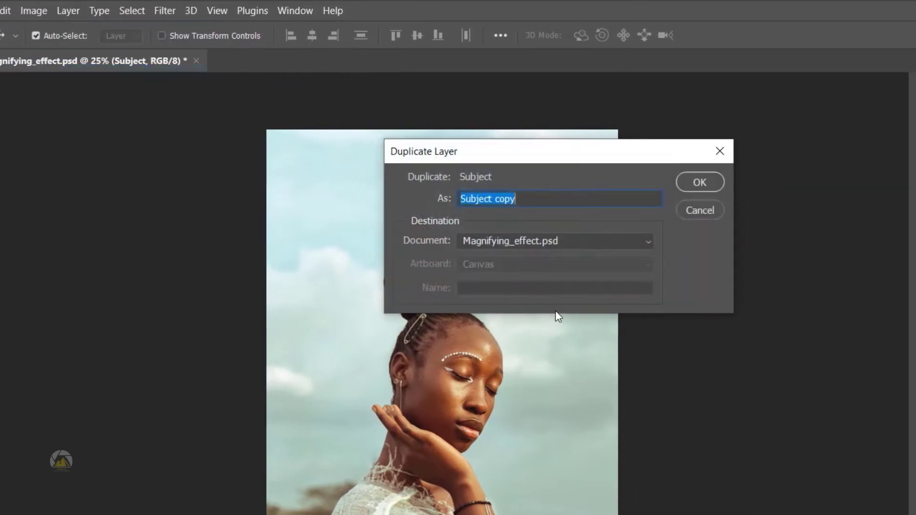
pyautogui.moveTo(544, 166); pyautogui.dragTo(420, 253)
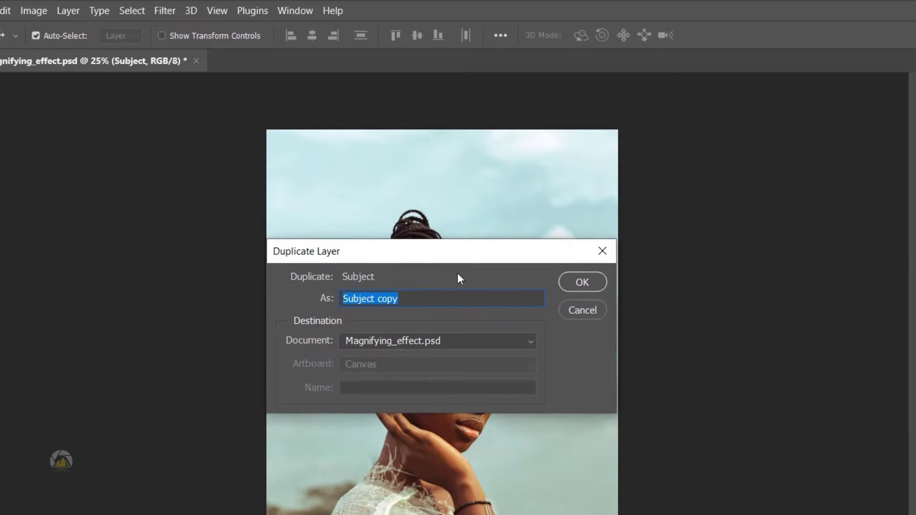
pyautogui.click(582, 282)
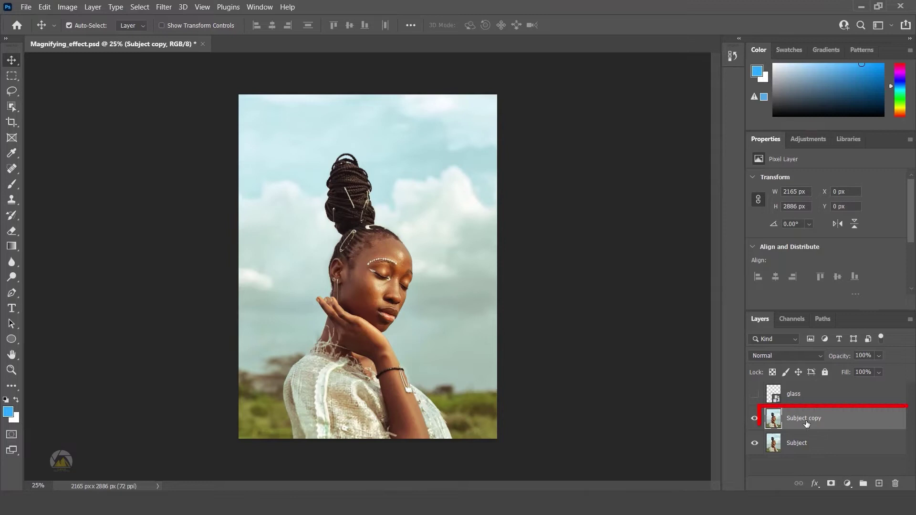
pyautogui.hotkey('ctrl', 'z')
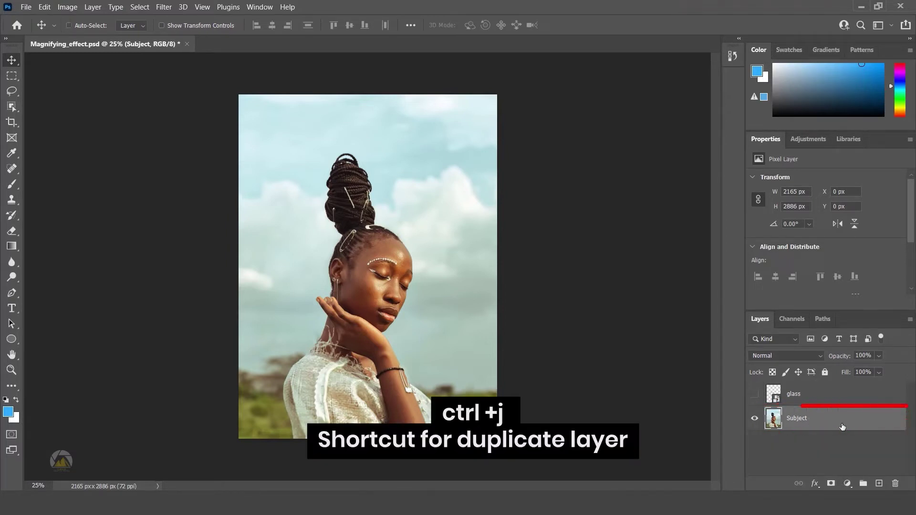
# - Duplicate Subject again with Ctrl+J and rename the copy 'Magnify'
pyautogui.hotkey('ctrl', 'j')
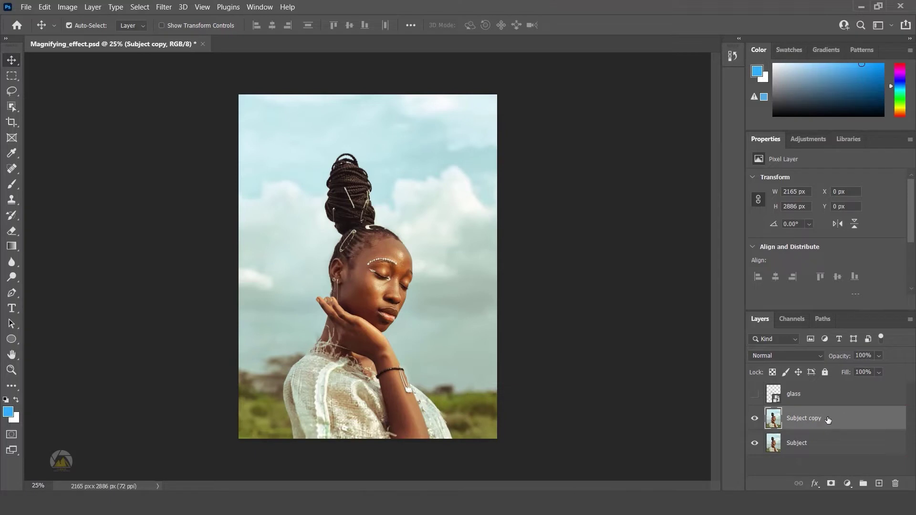
pyautogui.doubleClick(804, 419)
pyautogui.write('Magnify')
pyautogui.press('Return')
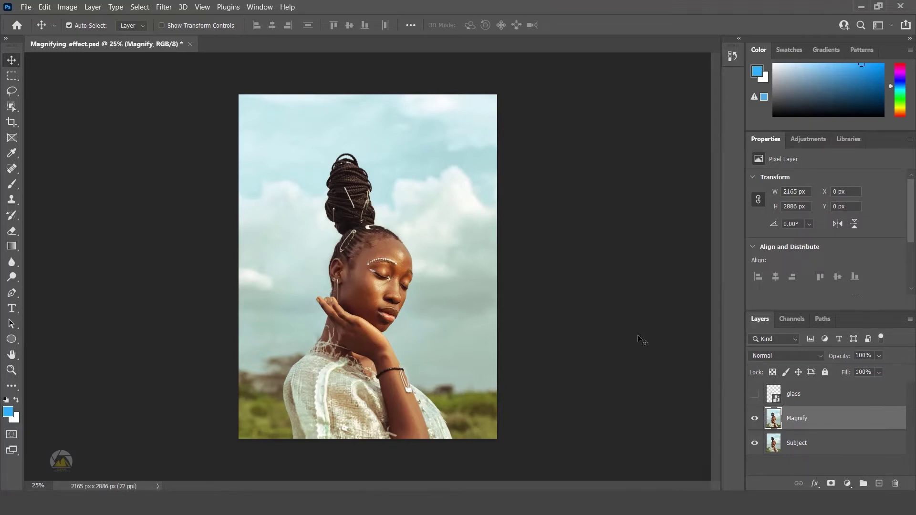
# - Scale the Magnify layer from its centre to 2797 × 3728 px, then toggle its visibility to compare
pyautogui.hotkey('ctrl', 't')
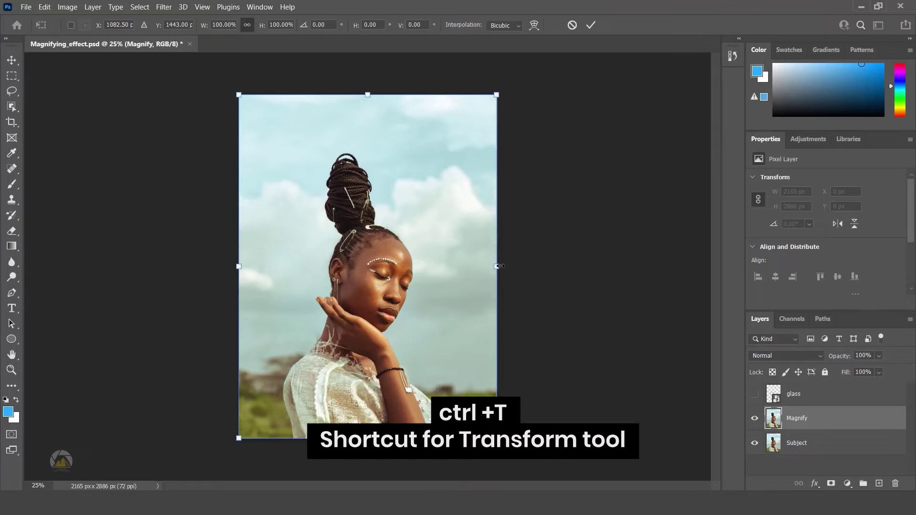
pyautogui.moveTo(501, 266); pyautogui.dragTo(539, 269)
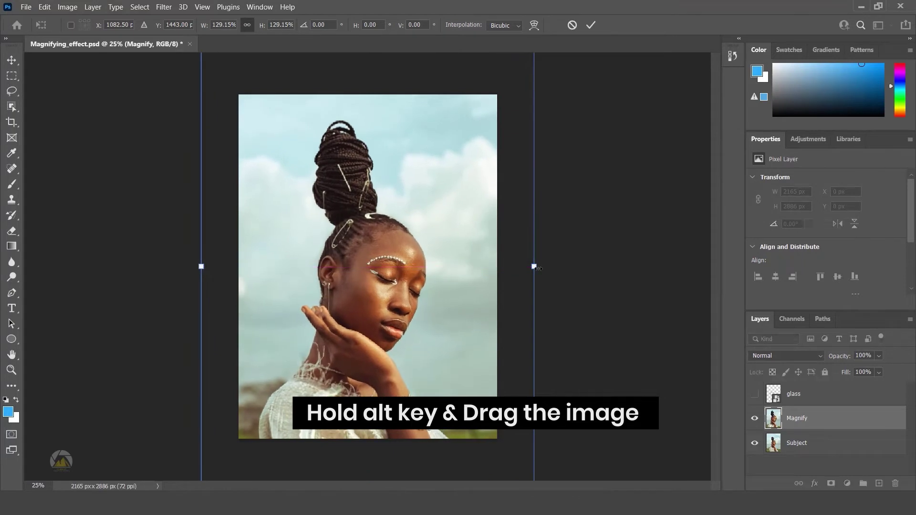
pyautogui.press('Return')
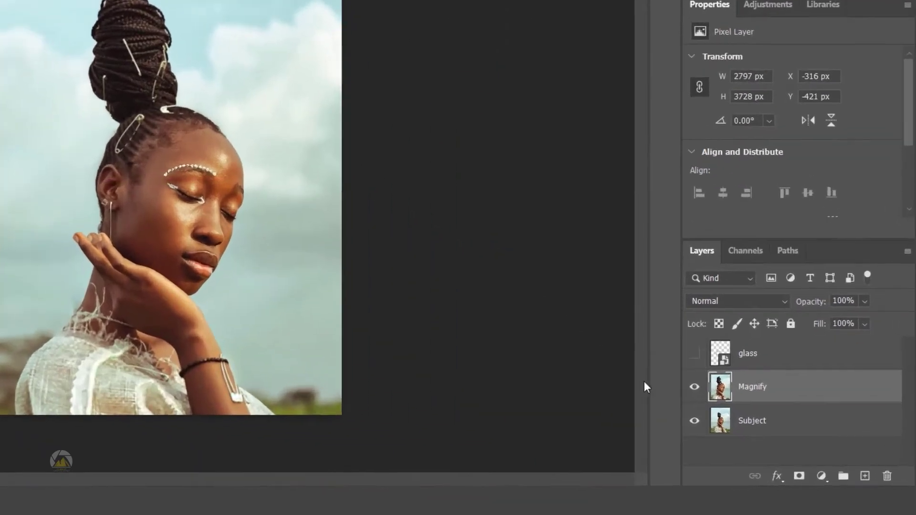
pyautogui.click(694, 394)
pyautogui.click(694, 394)
# - Move Magnify above the glass layer and hide it, then show and select the glass layer
pyautogui.click(767, 355)
pyautogui.click(775, 389)
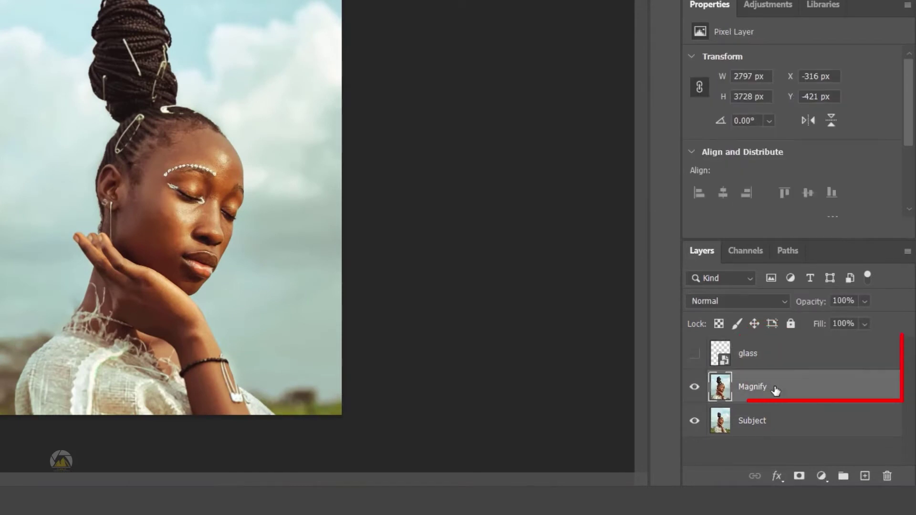
pyautogui.moveTo(776, 390); pyautogui.dragTo(779, 352)
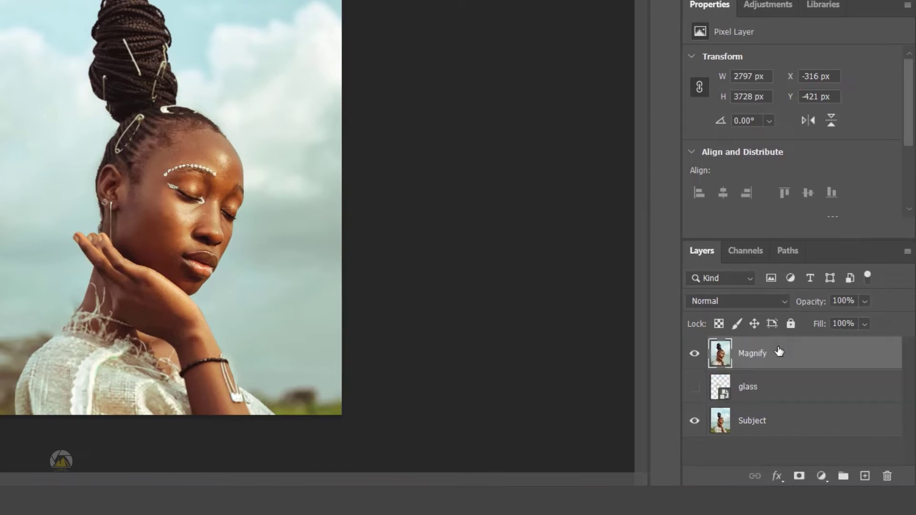
pyautogui.click(694, 355)
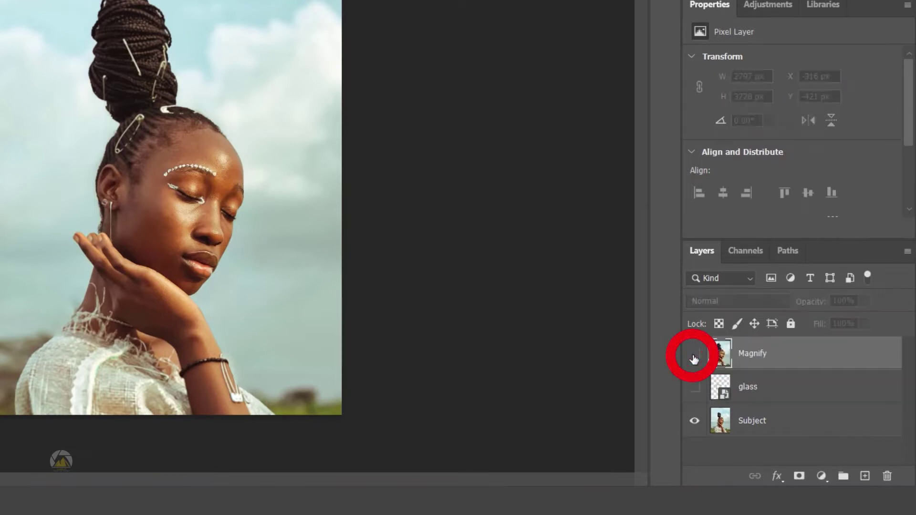
pyautogui.click(695, 388)
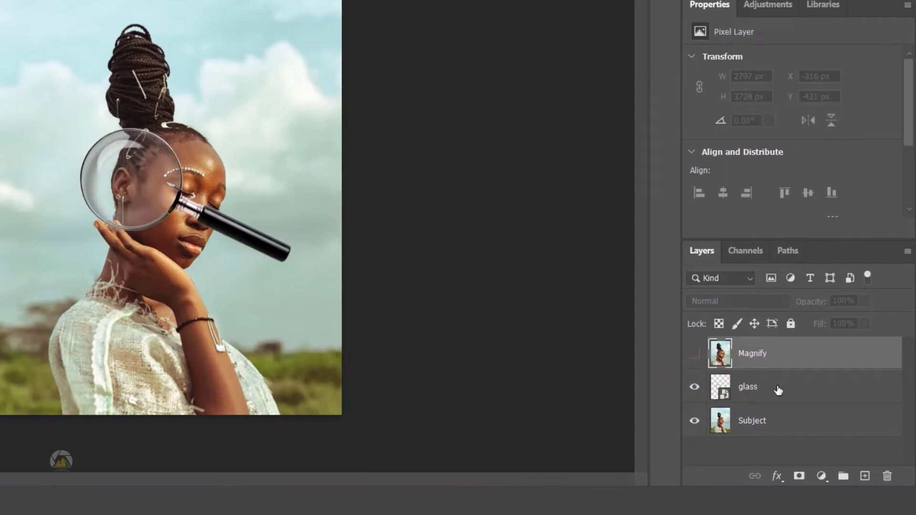
pyautogui.click(773, 393)
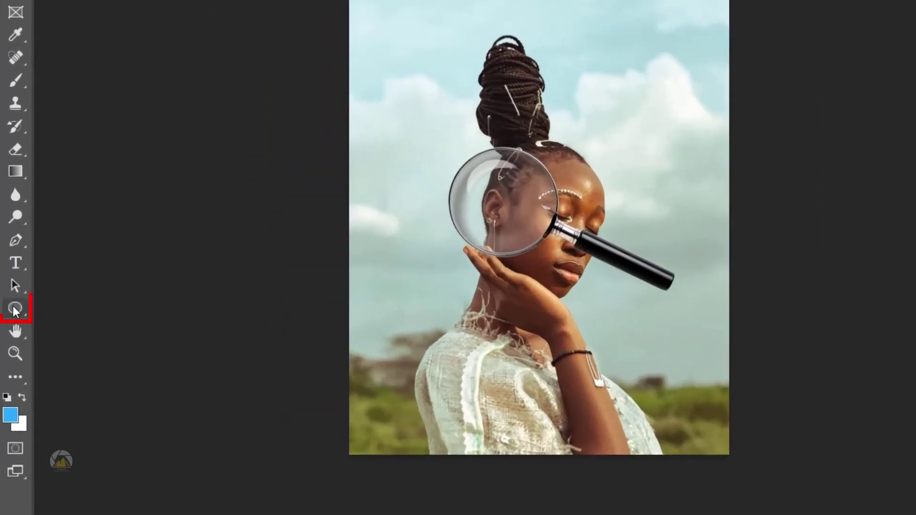
# - Draw a black circle of about 600 px over the lens, nudging and resizing it to fill the rim
pyautogui.click(14, 308)
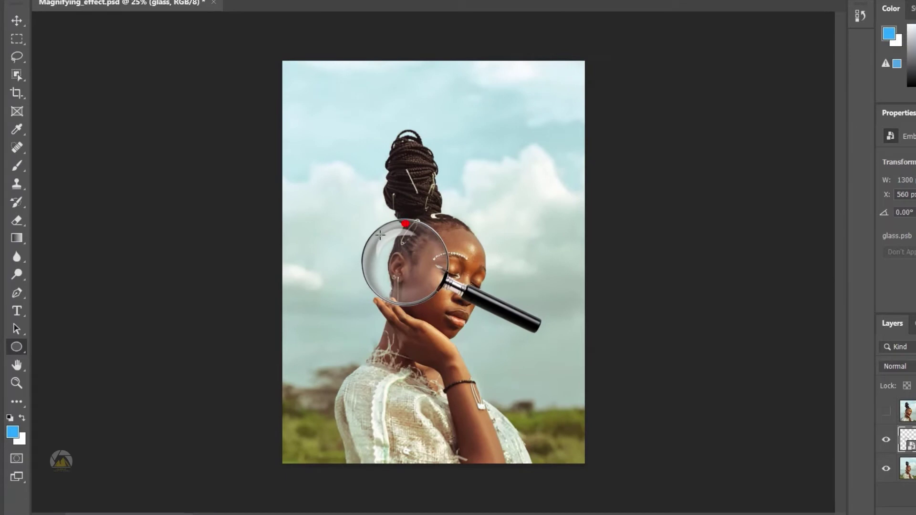
pyautogui.moveTo(364, 225); pyautogui.dragTo(507, 305)
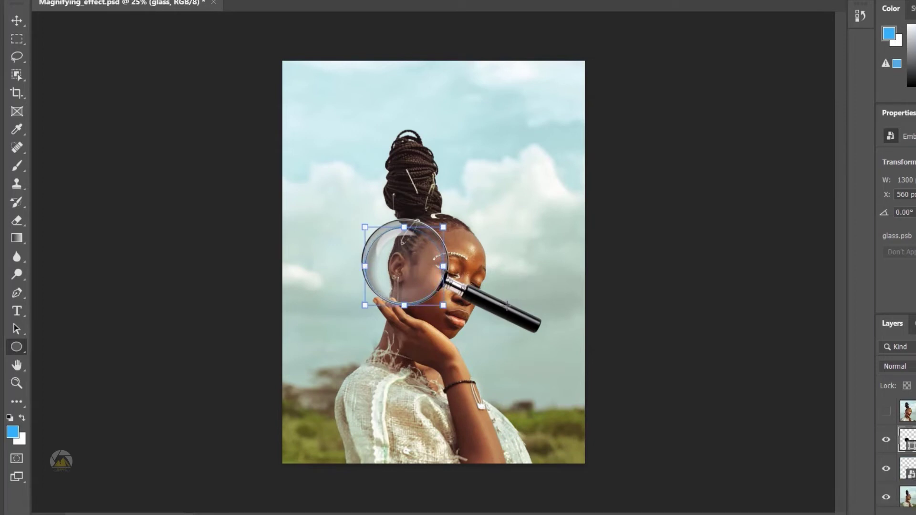
pyautogui.press('v')
pyautogui.moveTo(409, 264); pyautogui.dragTo(407, 260)
pyautogui.hotkey('ctrl', 't')
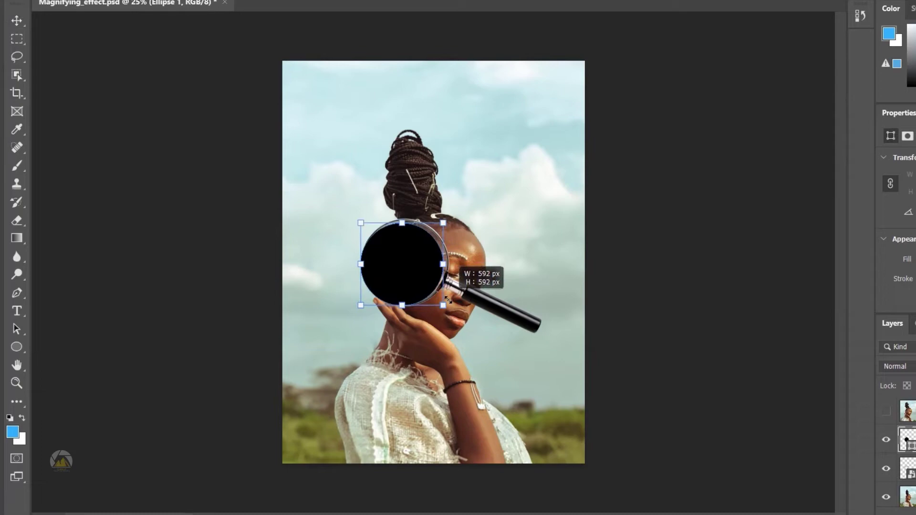
pyautogui.moveTo(361, 222); pyautogui.dragTo(365, 217)
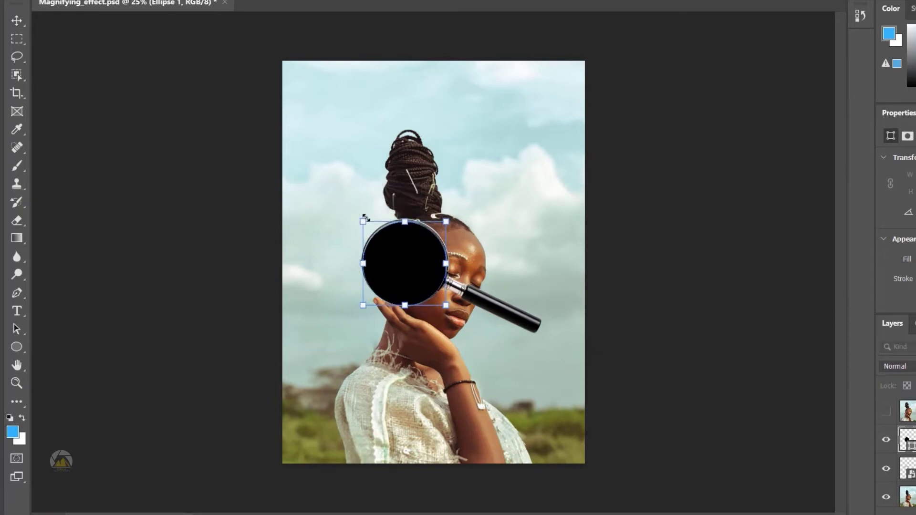
pyautogui.press('Return')
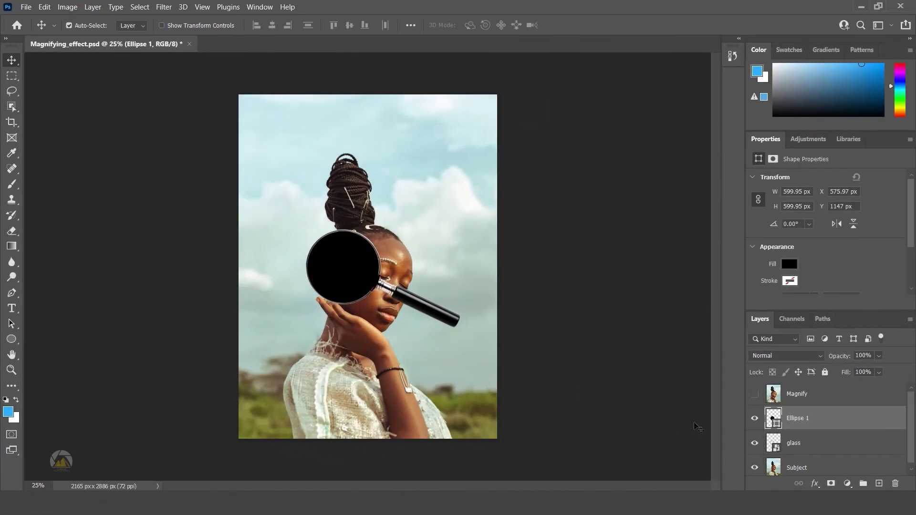
# - Show the Magnify layer, clip it to the lens circle, then release the clip
pyautogui.click(754, 394)
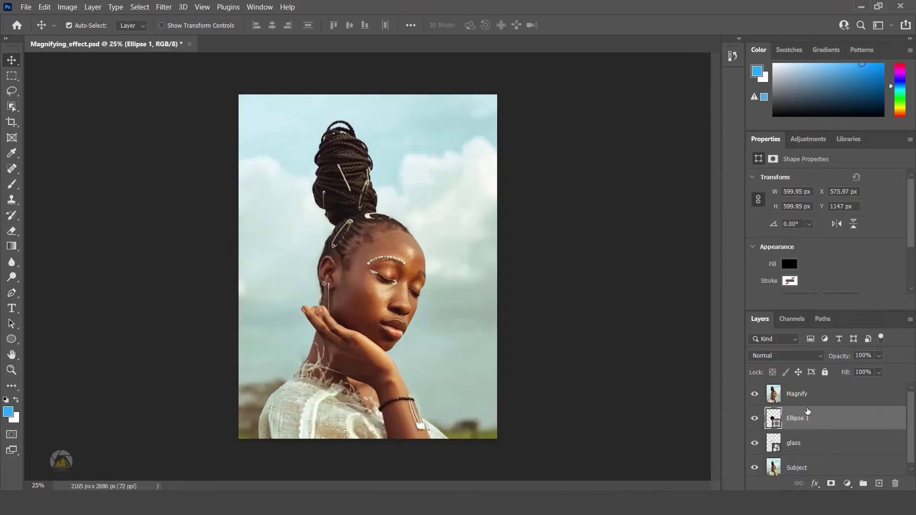
pyautogui.keyDown('alt'); pyautogui.click(805, 402); pyautogui.keyUp('alt')
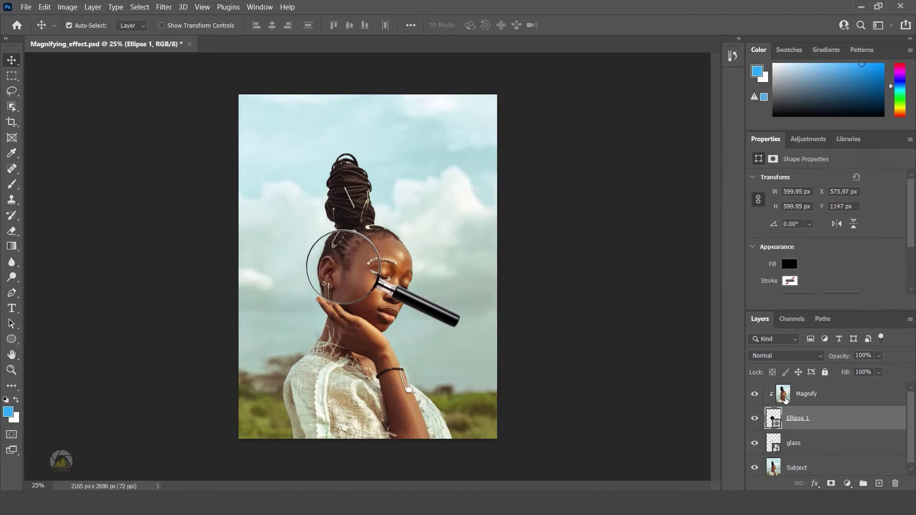
pyautogui.keyDown('alt'); pyautogui.click(813, 401); pyautogui.keyUp('alt')
# - Clip Magnify to Ellipse 1 via the layer context menu, undo, clip again, and select Ellipse 1
pyautogui.click(811, 395)
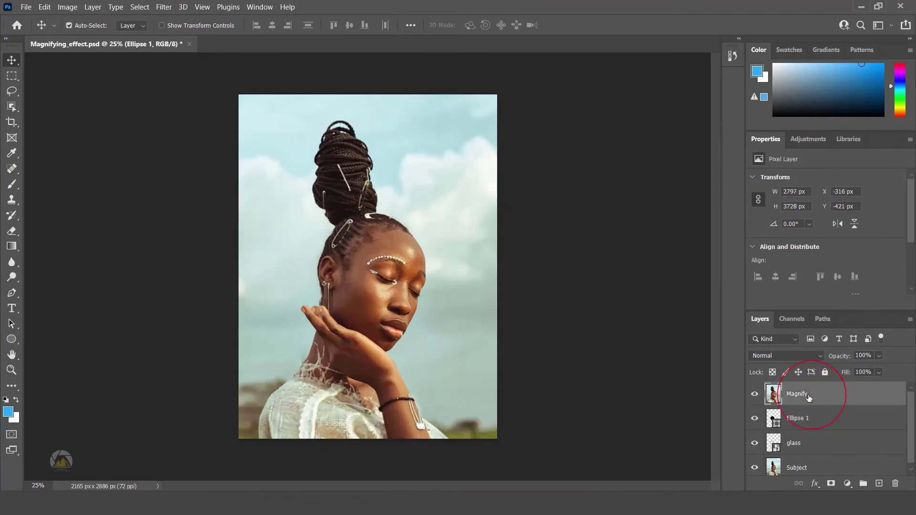
pyautogui.rightClick(851, 400)
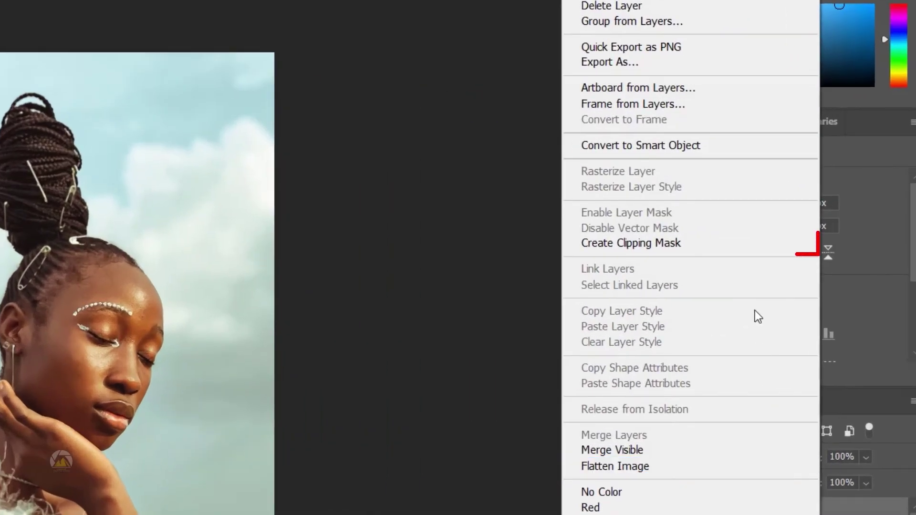
pyautogui.click(798, 241)
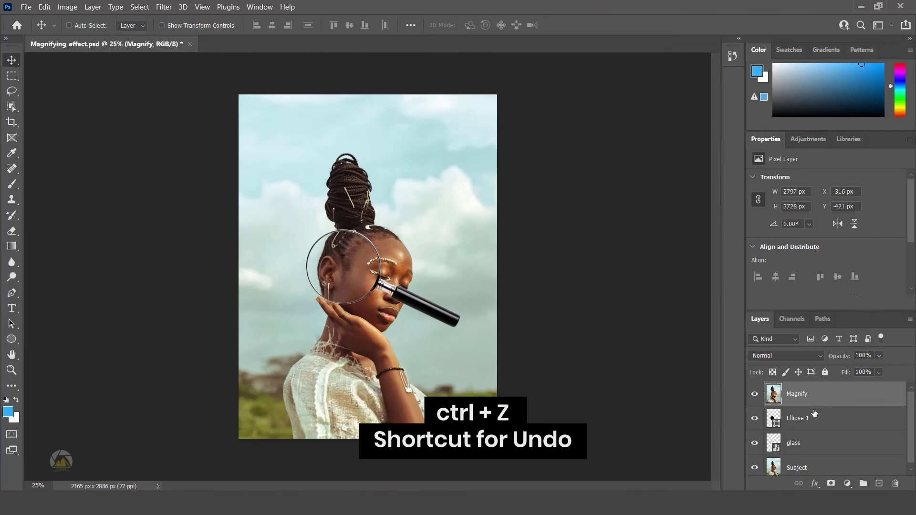
pyautogui.hotkey('ctrl', 'z')
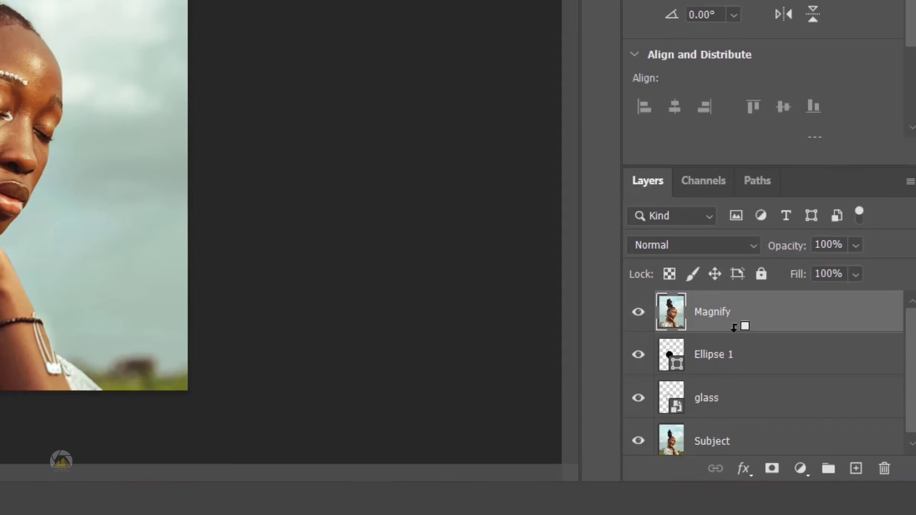
pyautogui.keyDown('alt'); pyautogui.click(738, 327); pyautogui.keyUp('alt')
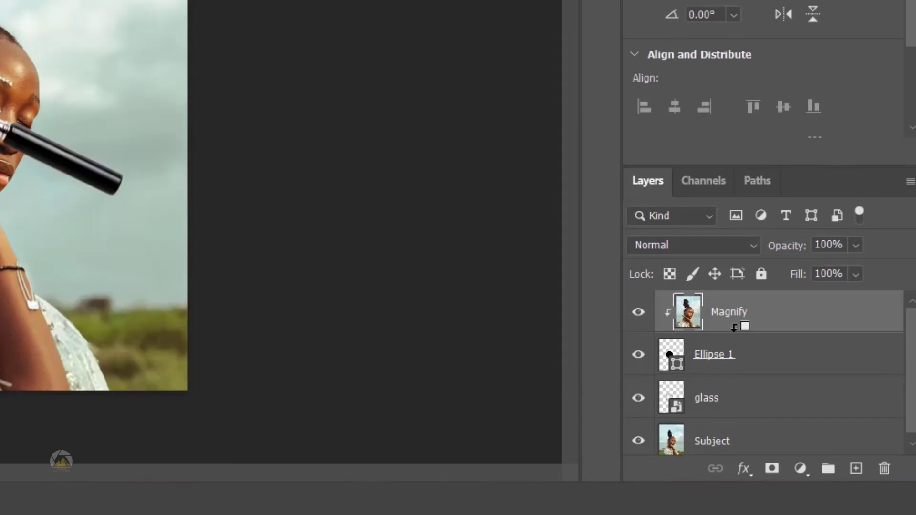
pyautogui.click(735, 357)
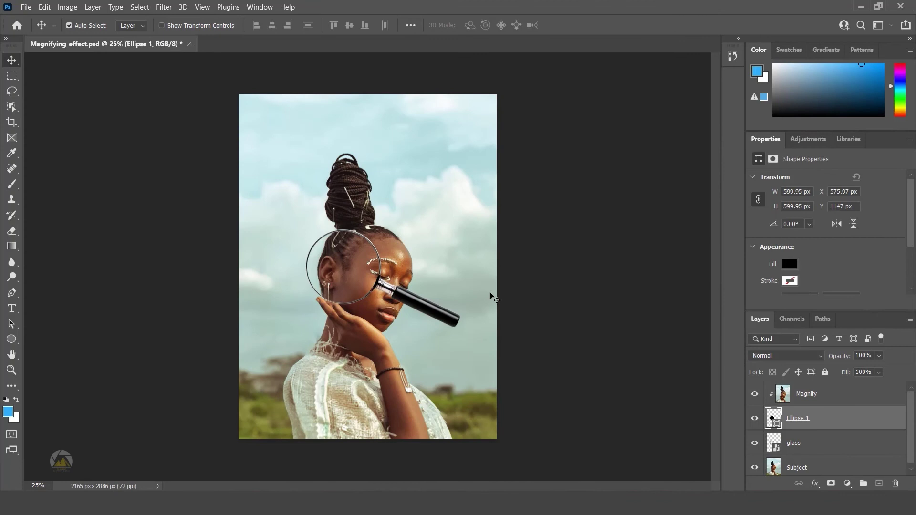
# - Shrink the Ellipse 1 lens circle to about 598 × 598 px (99.7%) to fit inside the rim
pyautogui.hotkey('ctrl', 't')
pyautogui.moveTo(307, 231); pyautogui.dragTo(307, 231)
pyautogui.moveTo(379, 302); pyautogui.dragTo(379, 301)
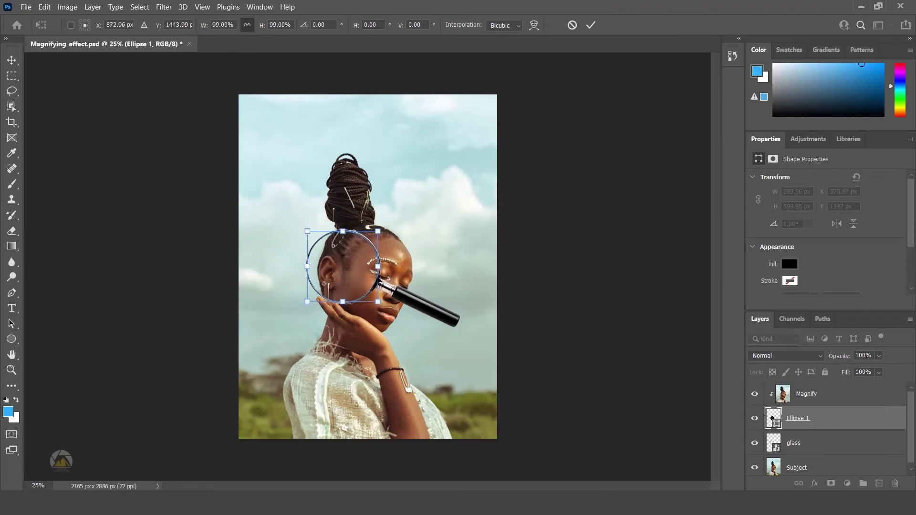
pyautogui.moveTo(379, 231); pyautogui.dragTo(379, 231)
pyautogui.press('Return')
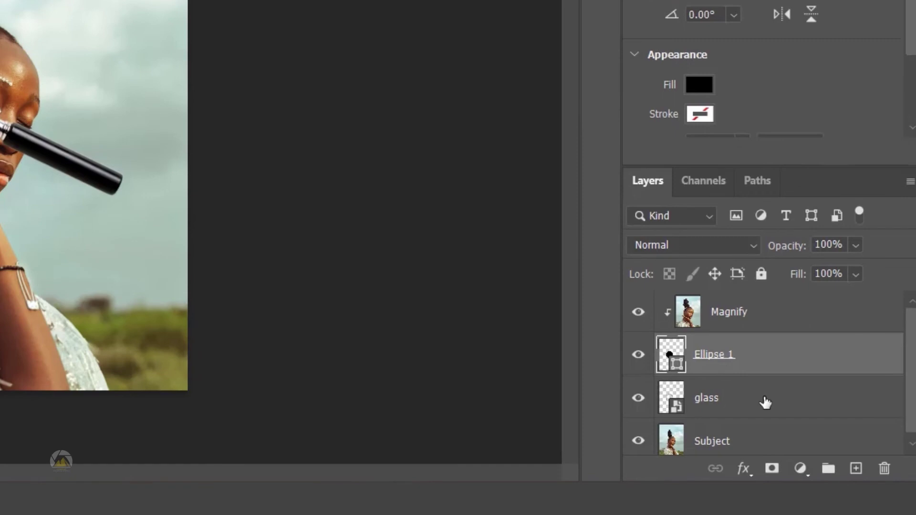
# - Select the glass layer together with Ellipse 1 and link the two layers
pyautogui.keyDown('shift'); pyautogui.click(766, 403); pyautogui.keyUp('shift')
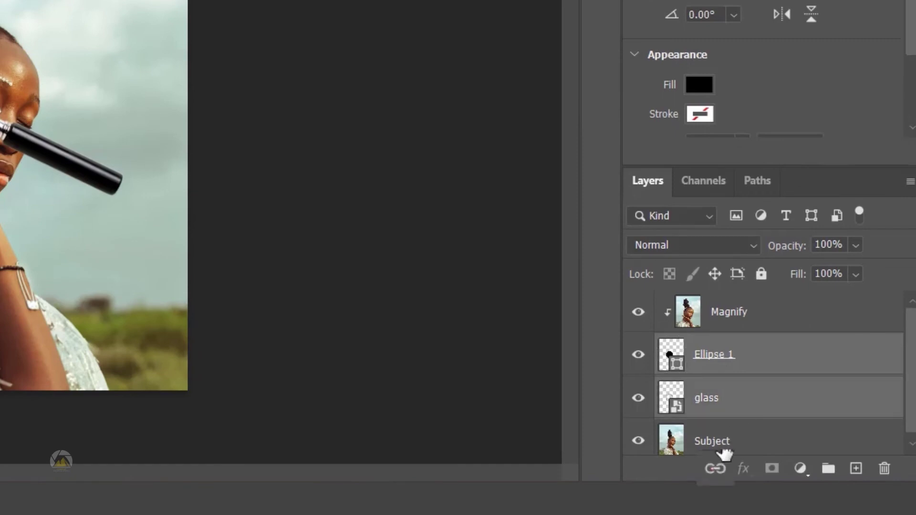
pyautogui.click(715, 468)
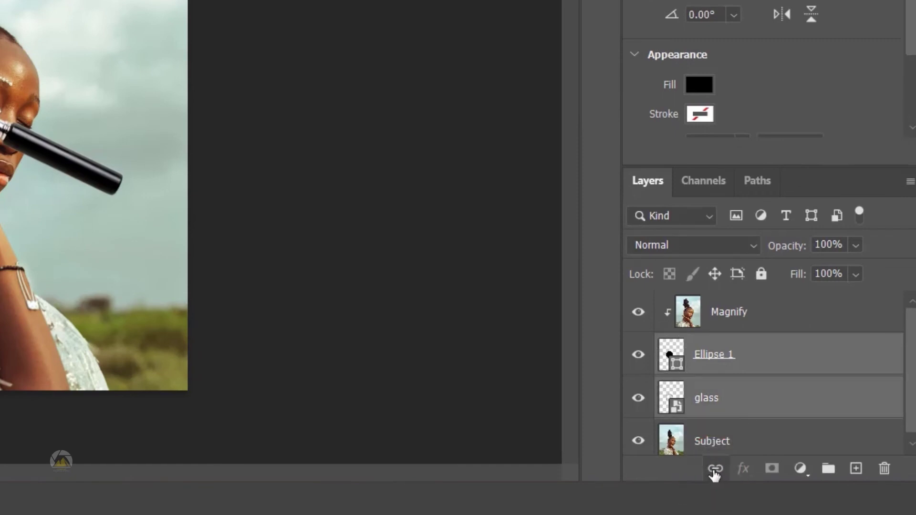
pyautogui.click(715, 469)
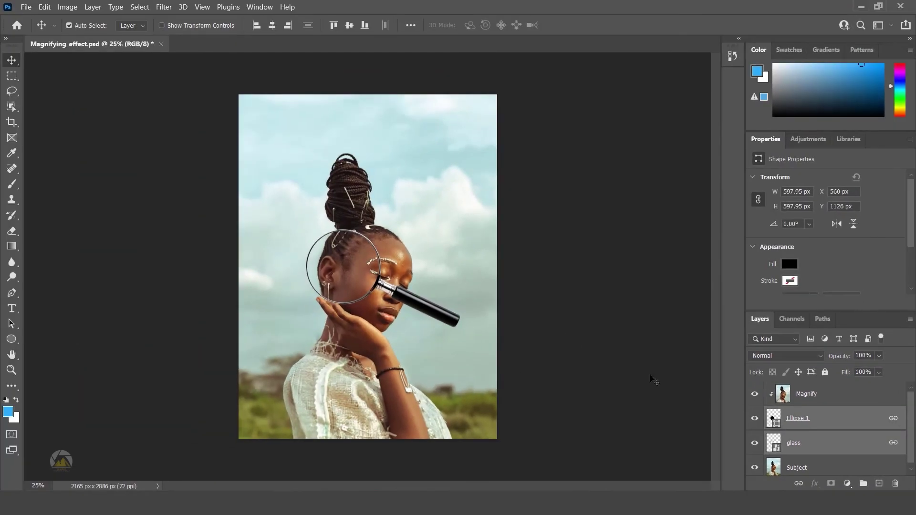
# - Drag the linked magnifier over the temple to X 647, Y 986 px and hide Ellipse 1
pyautogui.moveTo(449, 325); pyautogui.dragTo(454, 282)
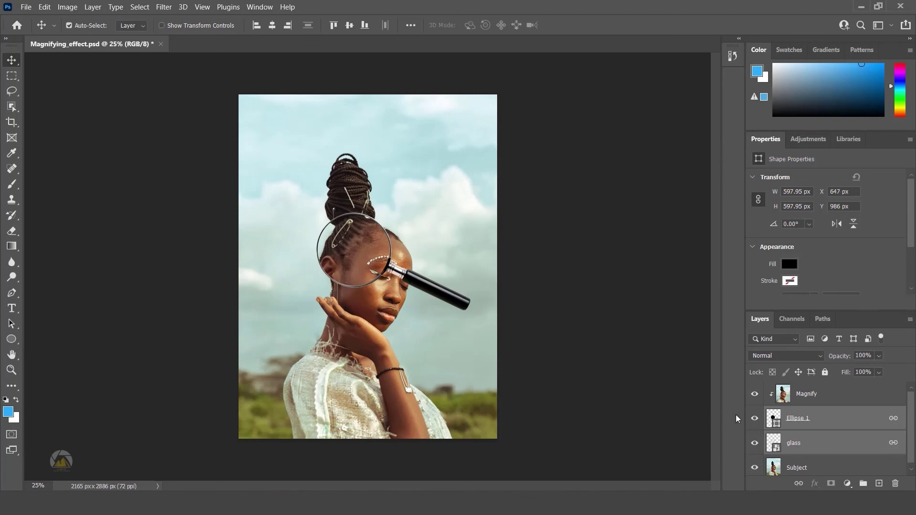
pyautogui.click(755, 419)
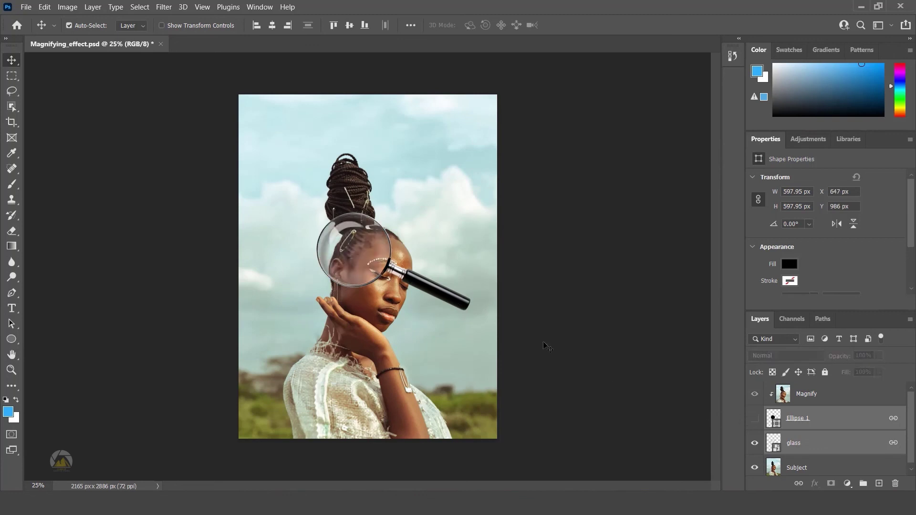